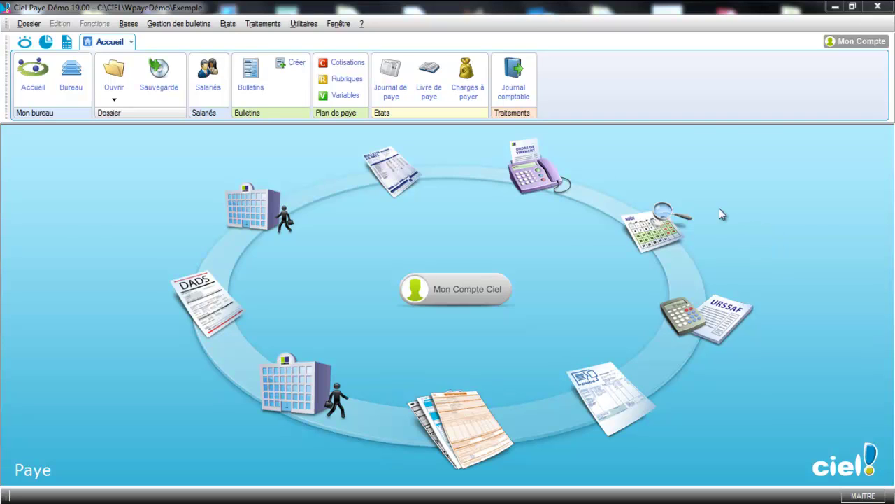
Examine the floor and ceiling amounts of tranches X1 and X2 in the list of tranches, and close the list.
click(128, 23)
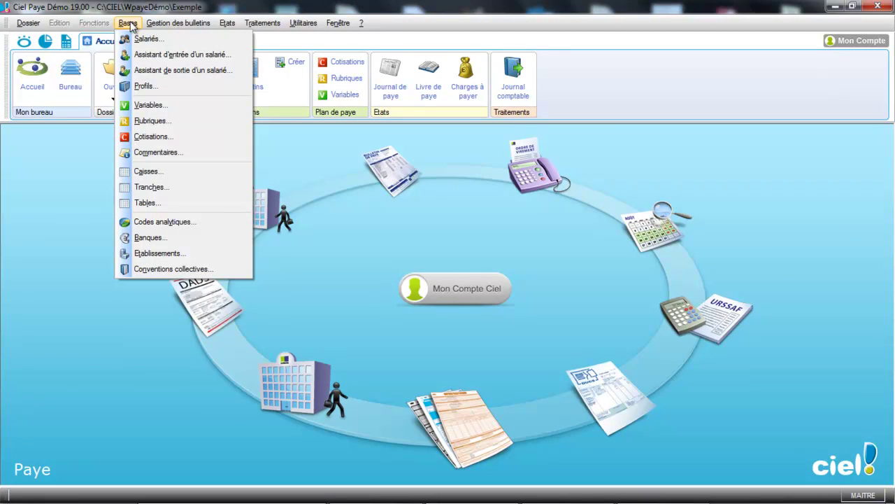
click(157, 187)
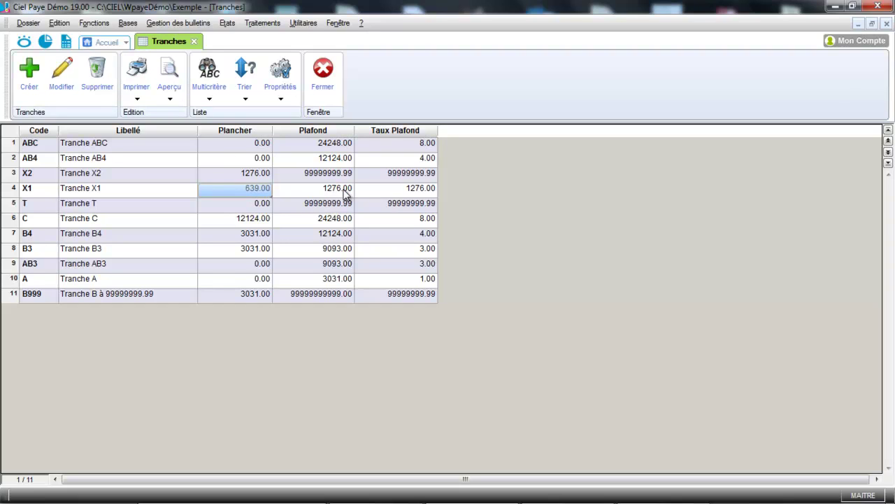
click(226, 179)
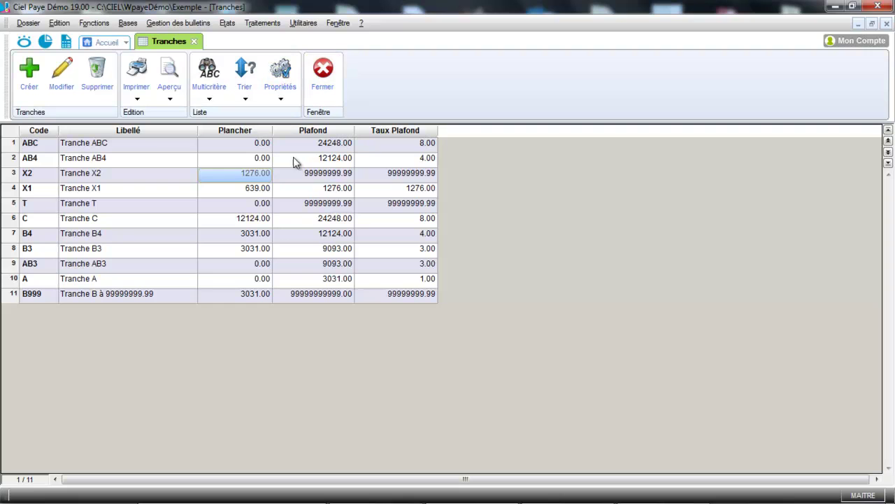
click(336, 83)
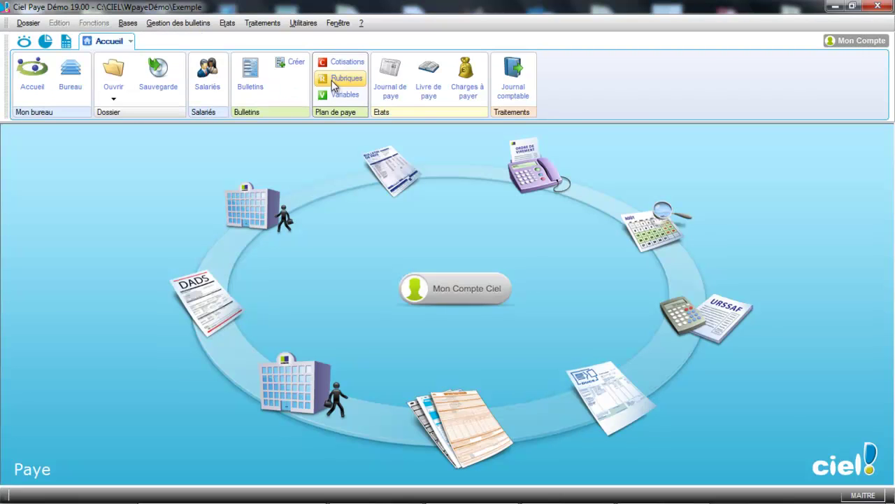
Examine the identification and accounting accounts of the TAXSAL fund in the list of caisses, and close the list.
click(130, 25)
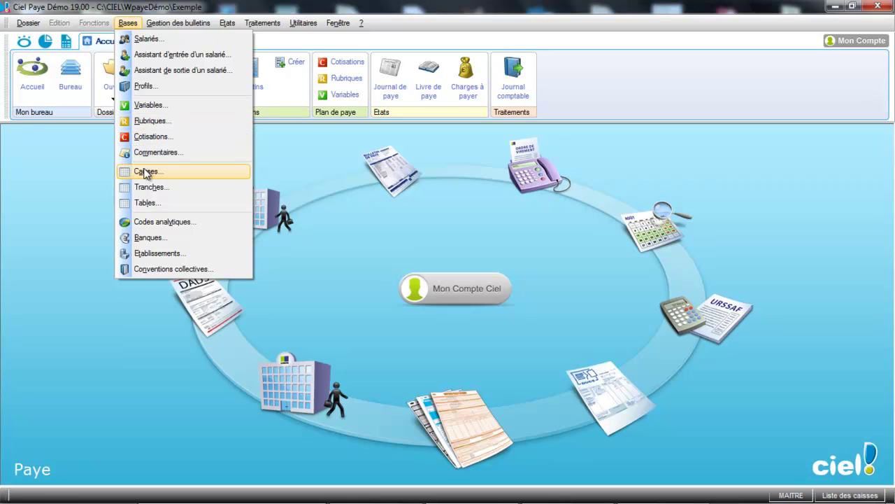
click(146, 173)
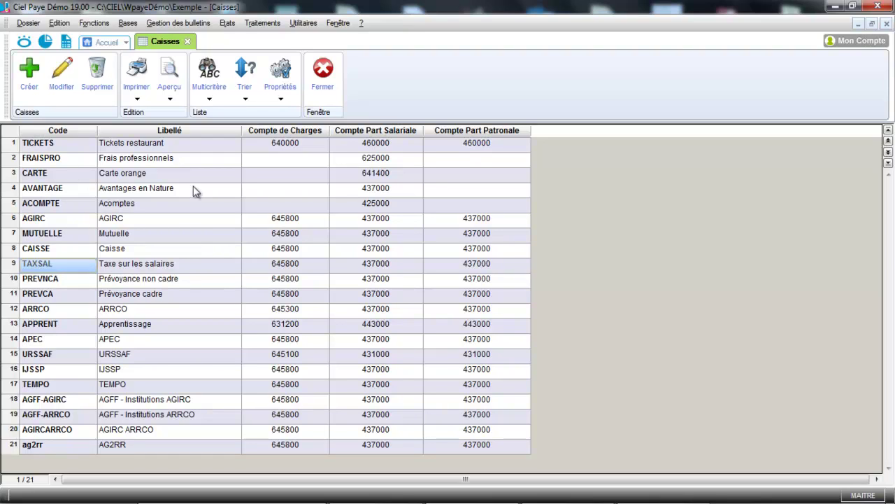
click(74, 79)
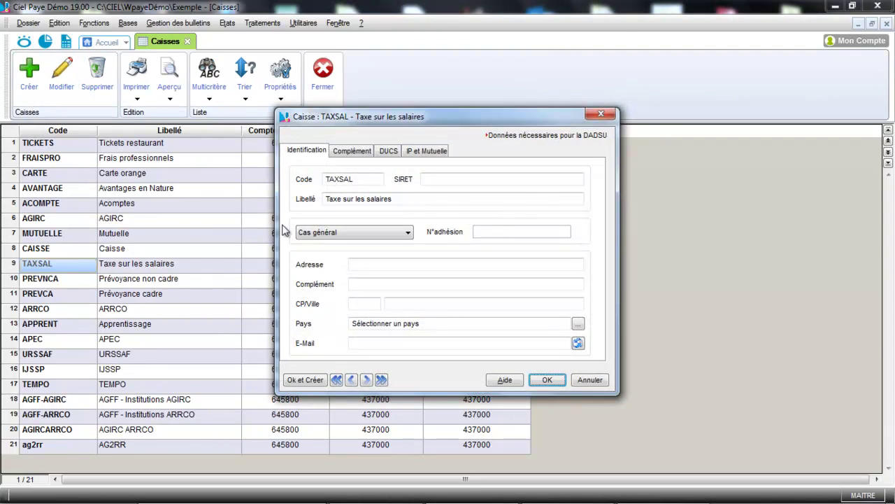
click(353, 151)
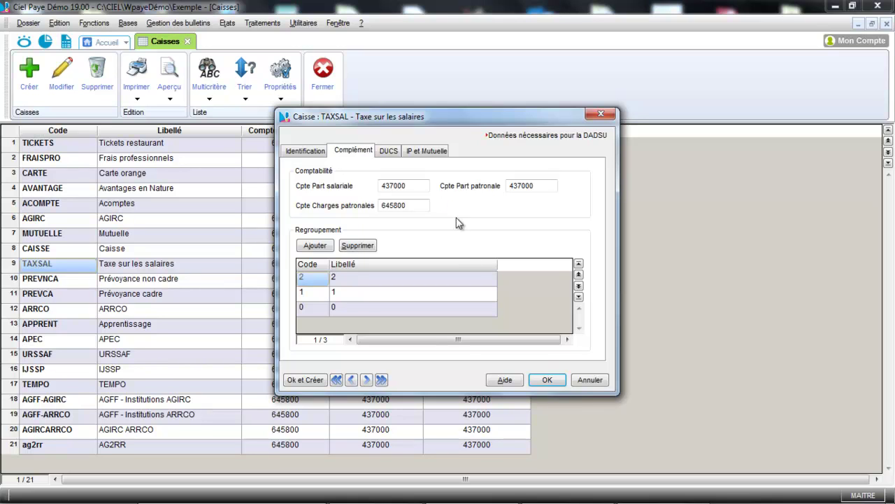
click(549, 379)
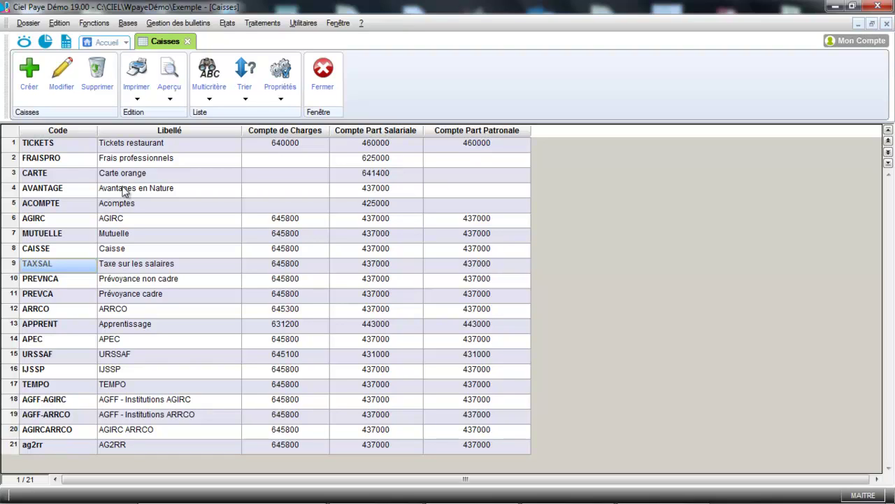
click(321, 74)
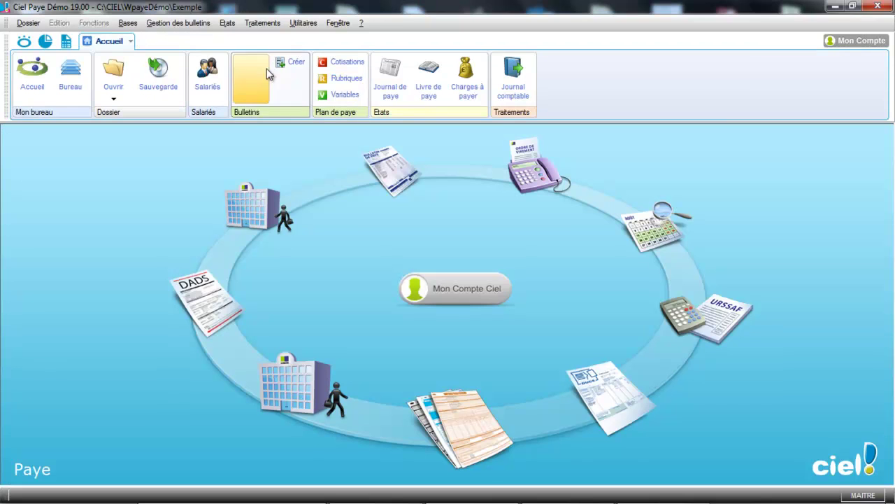
Find contribution CTG in the list of cotisations and examine its fund, tranche, base and employer rate.
click(133, 27)
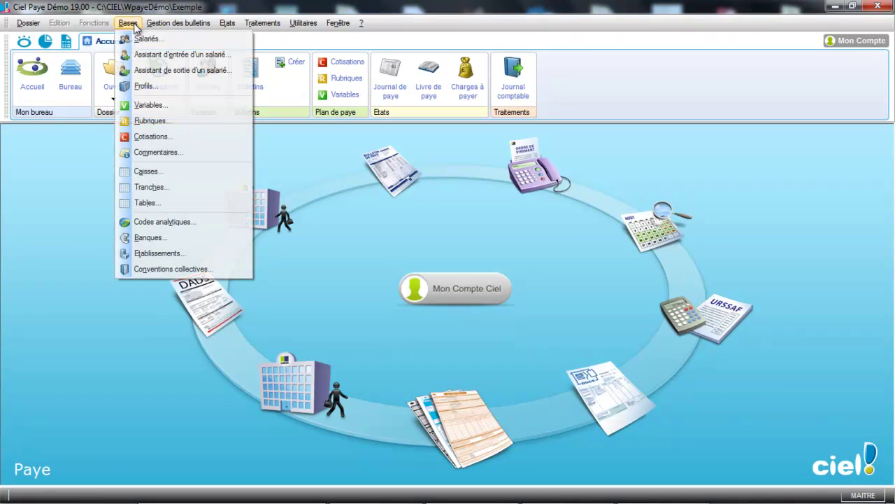
click(136, 138)
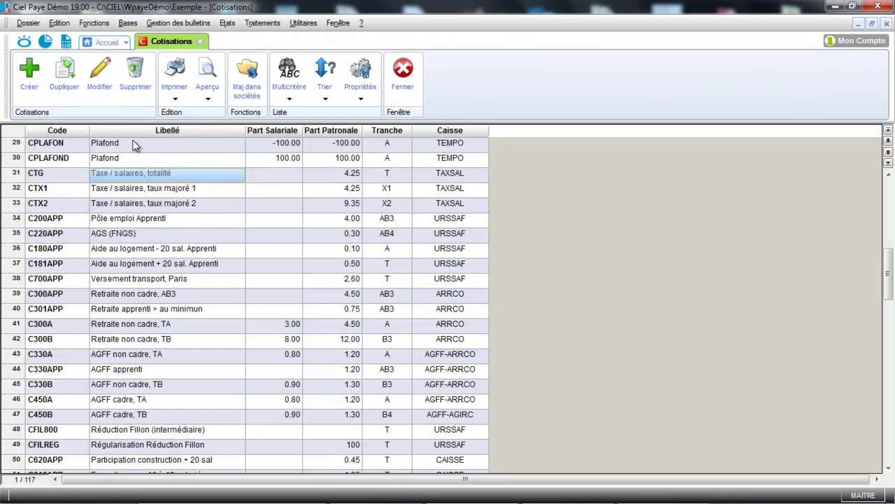
drag(889, 273, 892, 458)
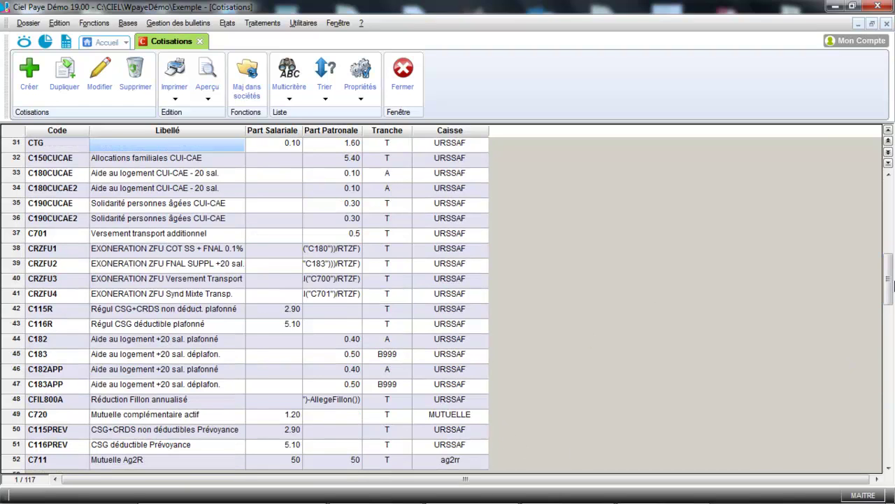
drag(889, 434, 888, 280)
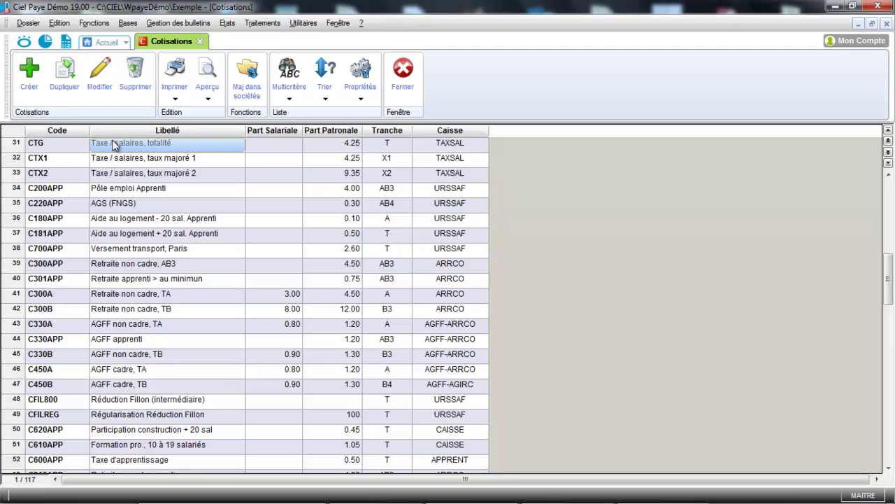
click(100, 81)
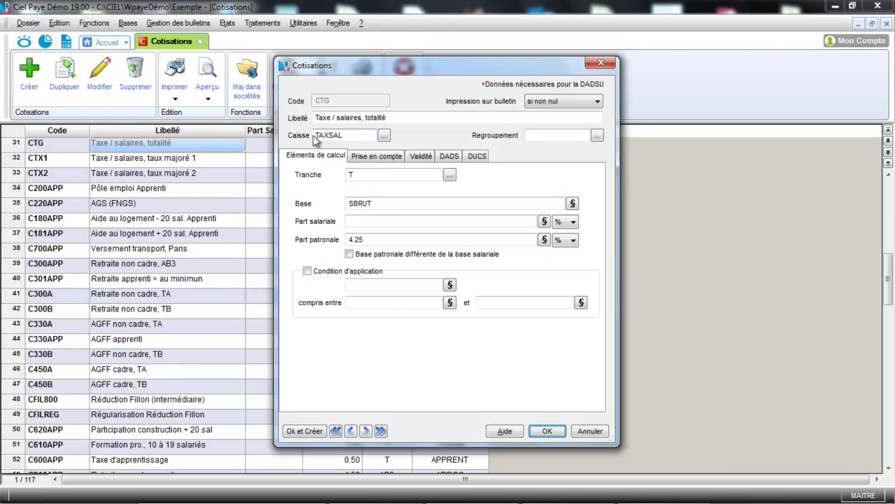
click(555, 437)
Examine the calculation elements of contributions CTX1 and CTX2, and close the list of cotisations.
double_click(128, 159)
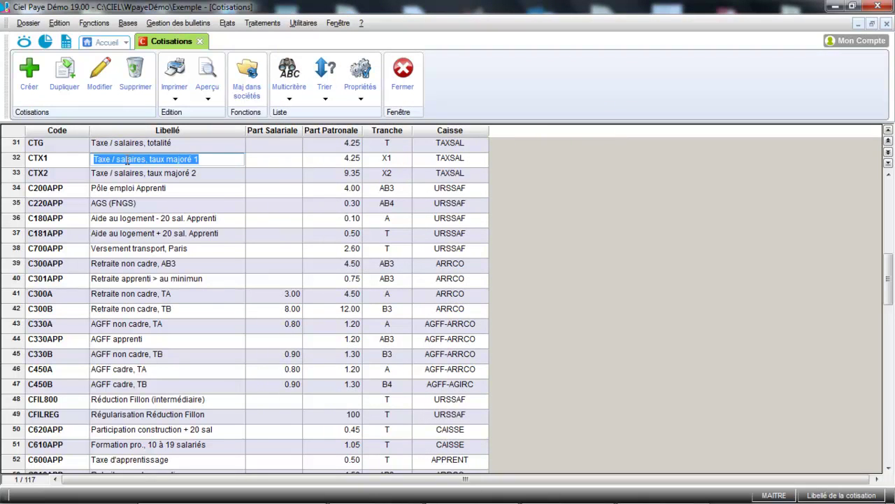
click(100, 91)
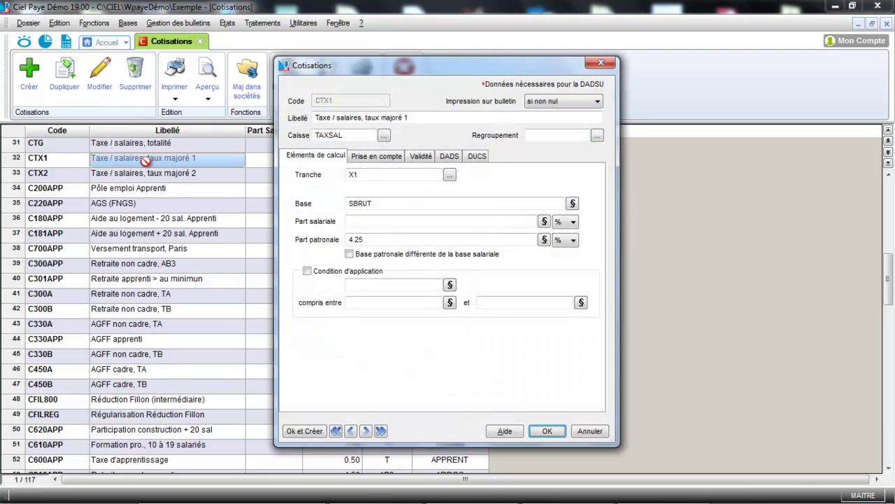
click(547, 430)
click(56, 174)
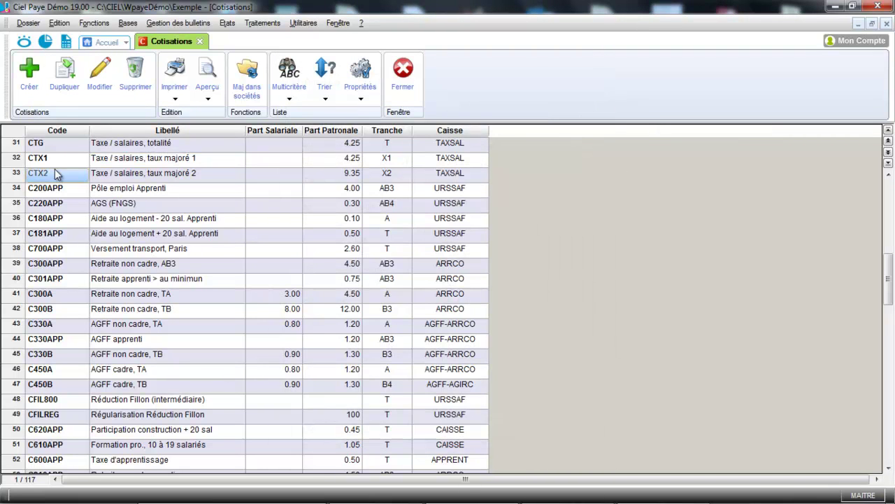
click(100, 86)
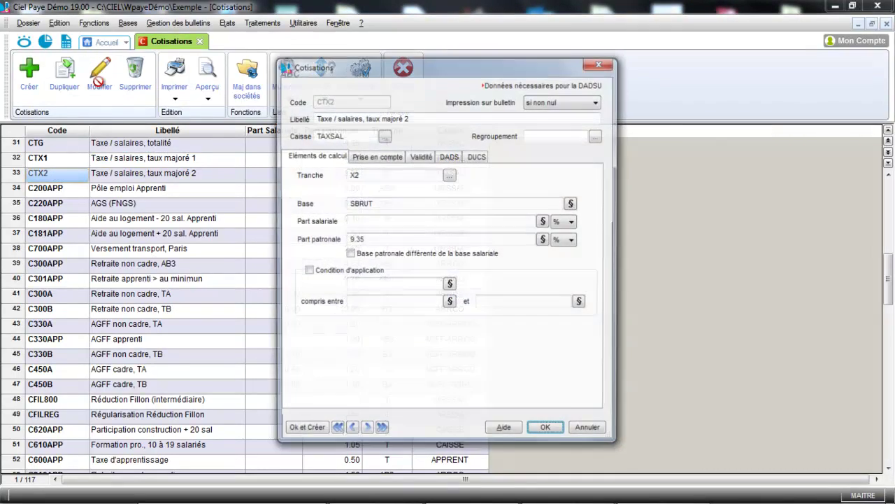
click(562, 425)
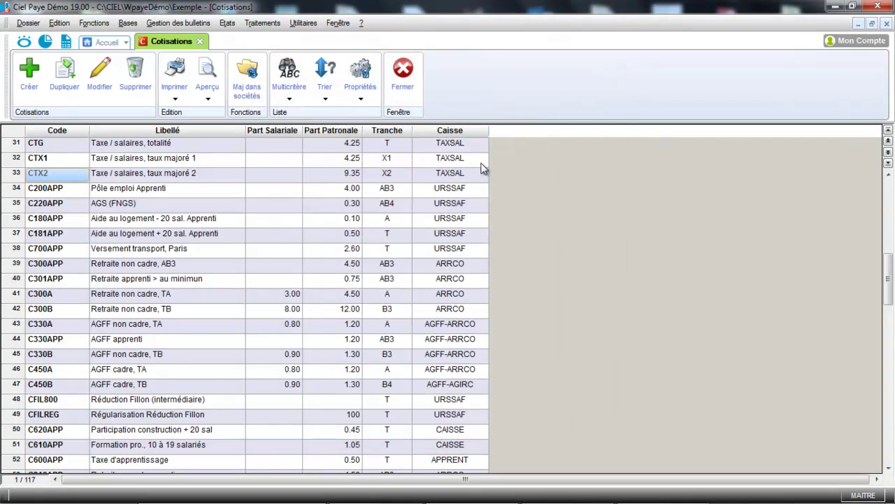
click(401, 77)
Open the NONCADRE profile for editing and insert contribution CTG just above the TCOTIS total line.
click(127, 23)
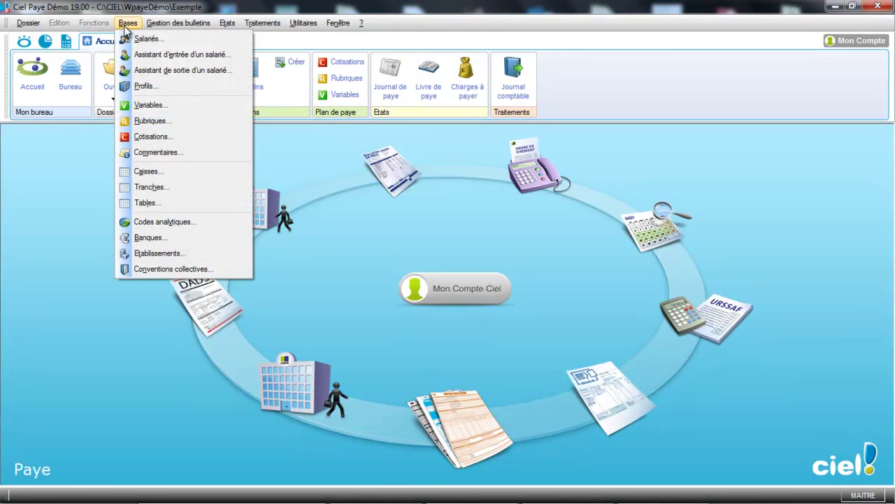
click(145, 86)
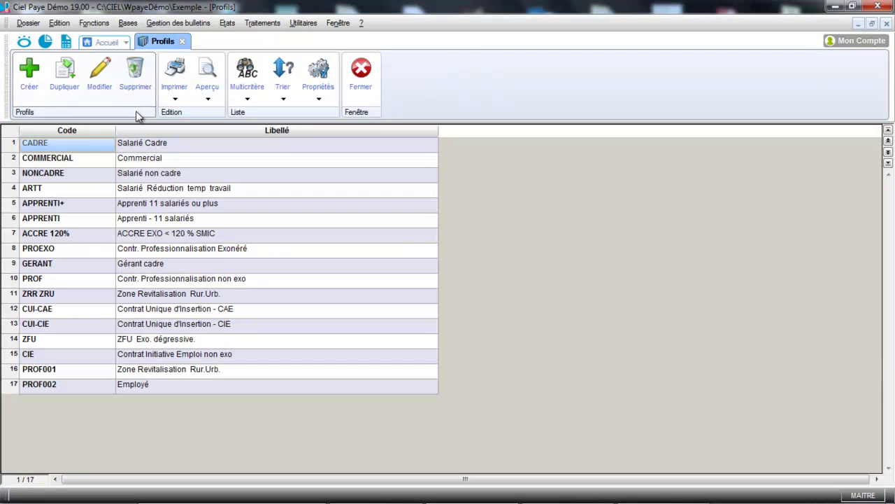
click(96, 175)
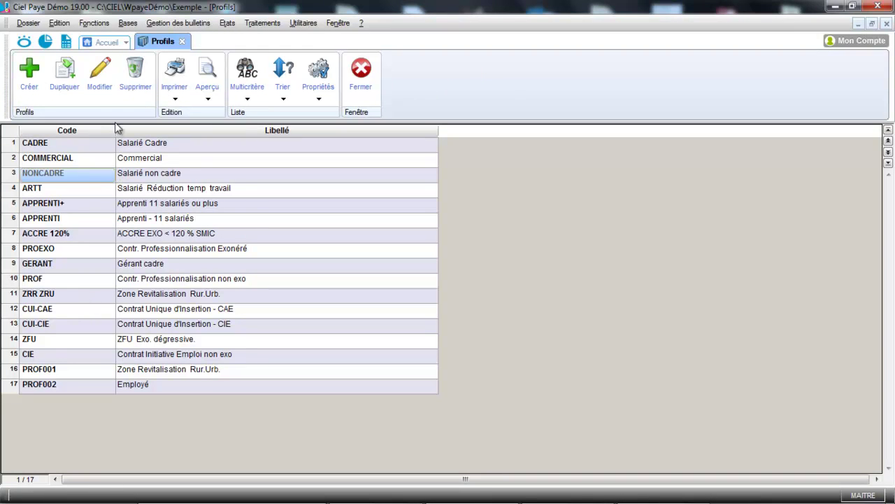
click(100, 86)
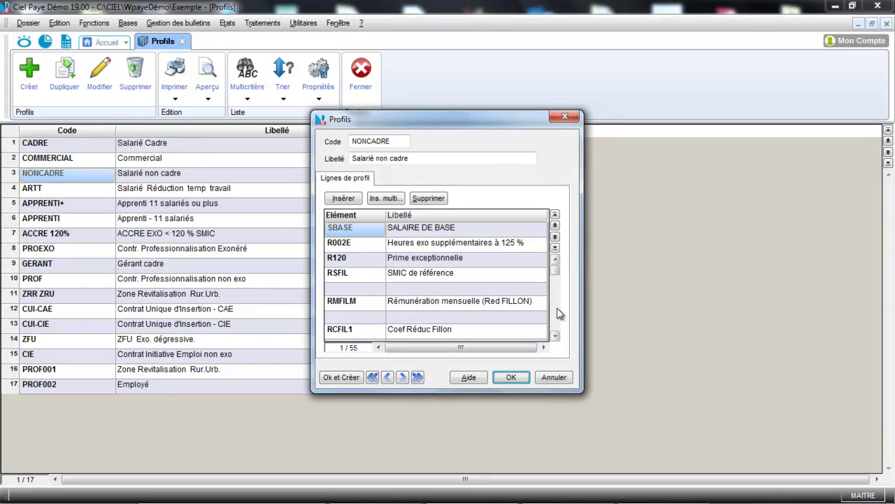
click(555, 335)
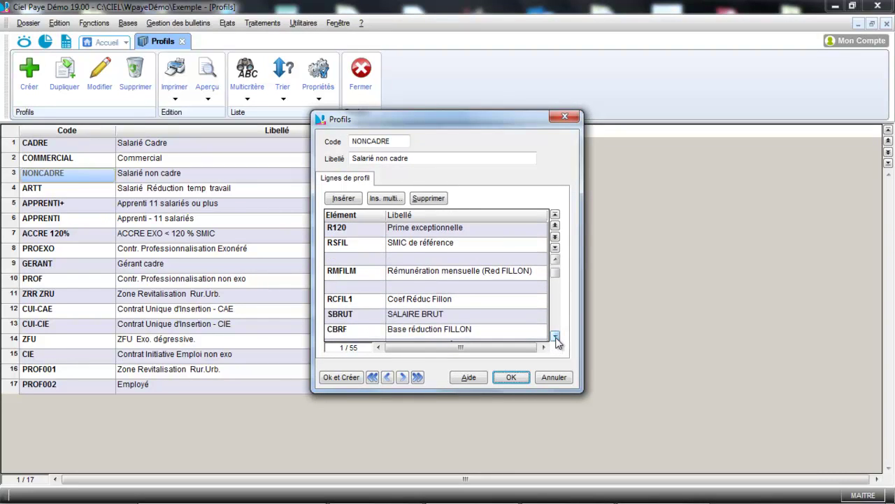
drag(555, 336, 554, 336)
click(348, 322)
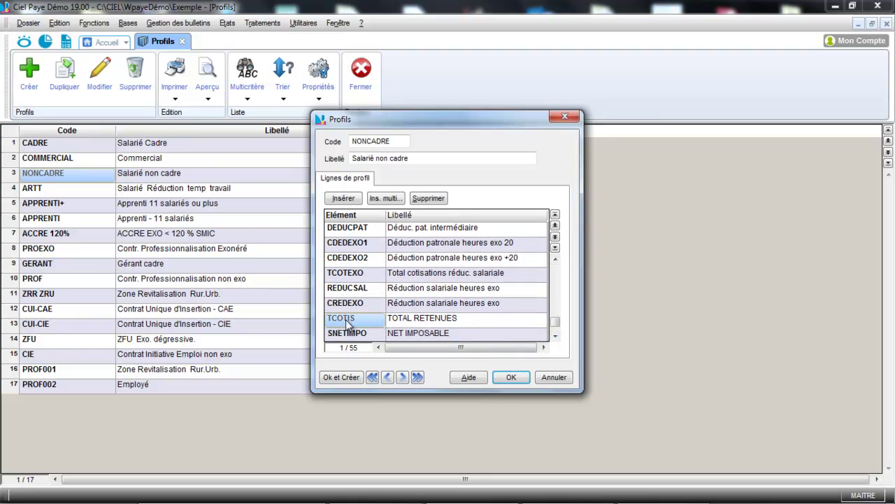
click(353, 199)
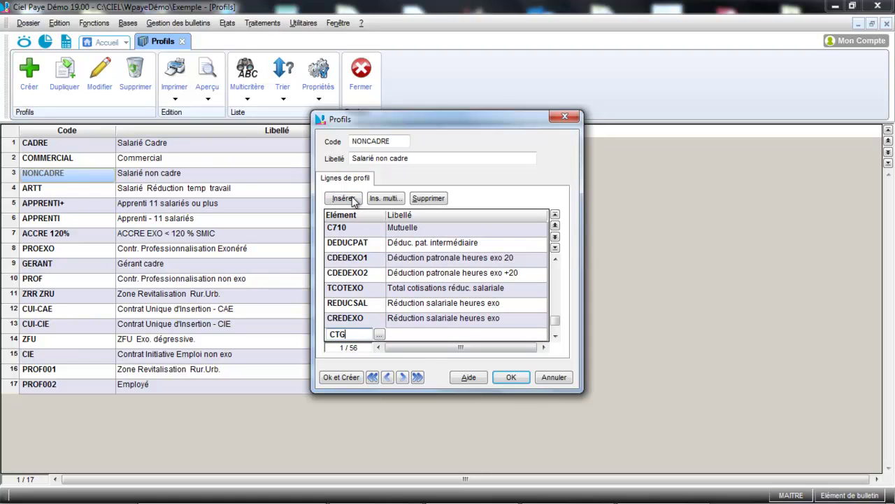
key(Tab)
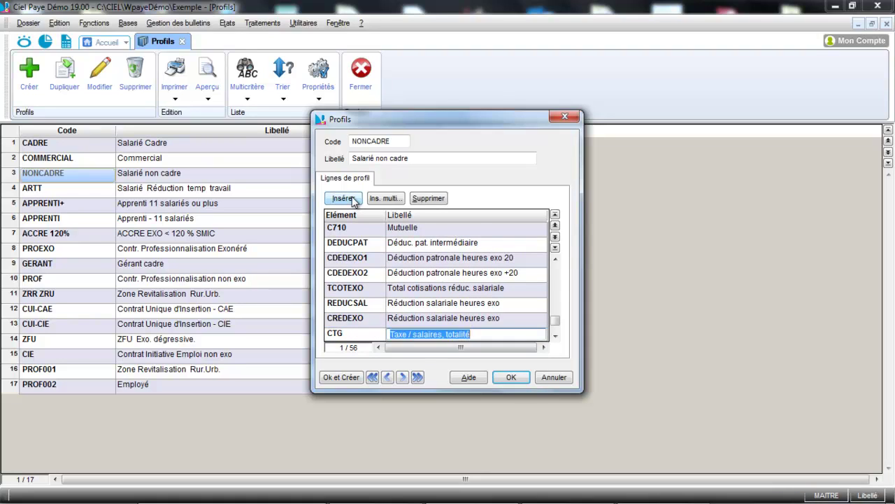
Insert contribution CTX1 in the NONCADRE profile, between the CTG and TCOTIS lines.
click(555, 335)
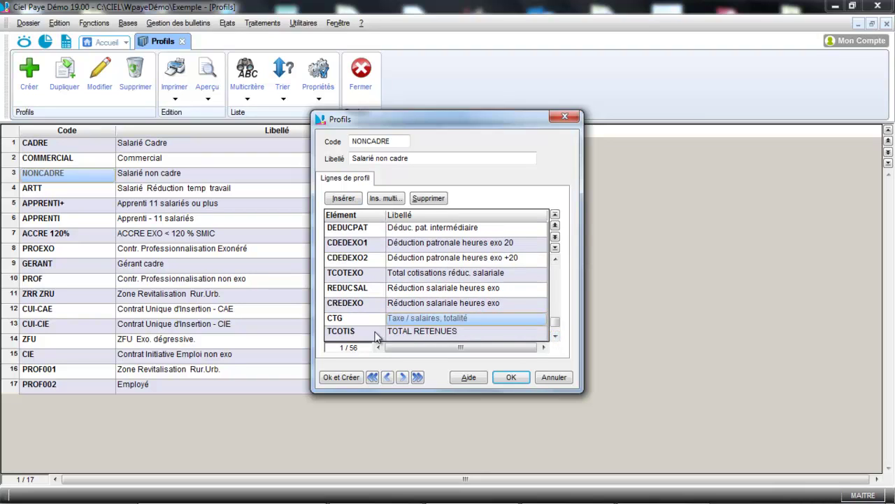
click(344, 199)
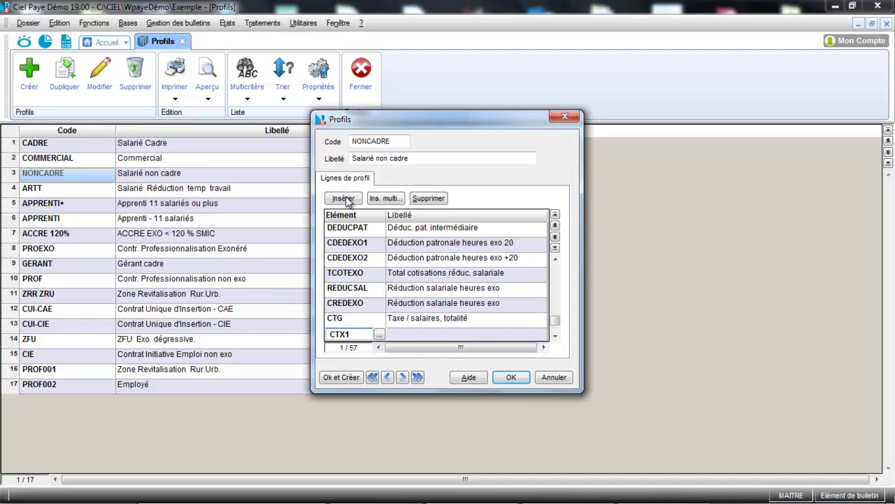
key(Tab)
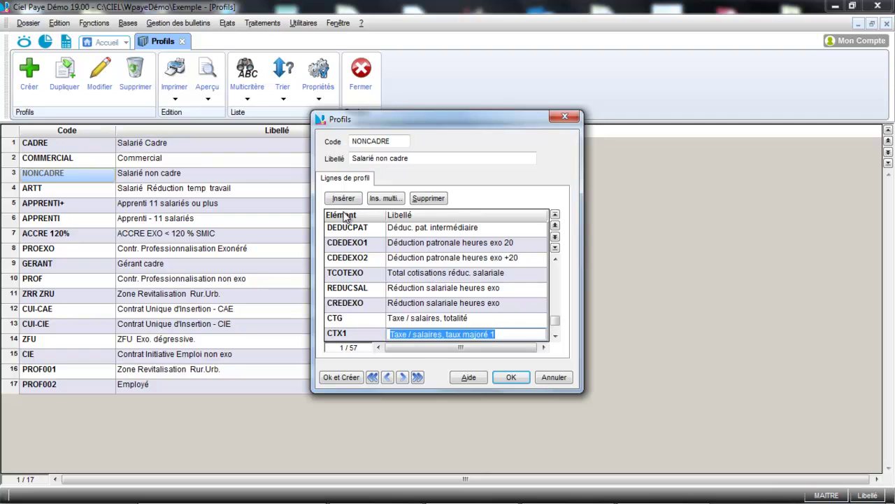
Insert contribution CTX2 between the CTX1 and TCOTIS lines, and save the NONCADRE profile.
click(557, 337)
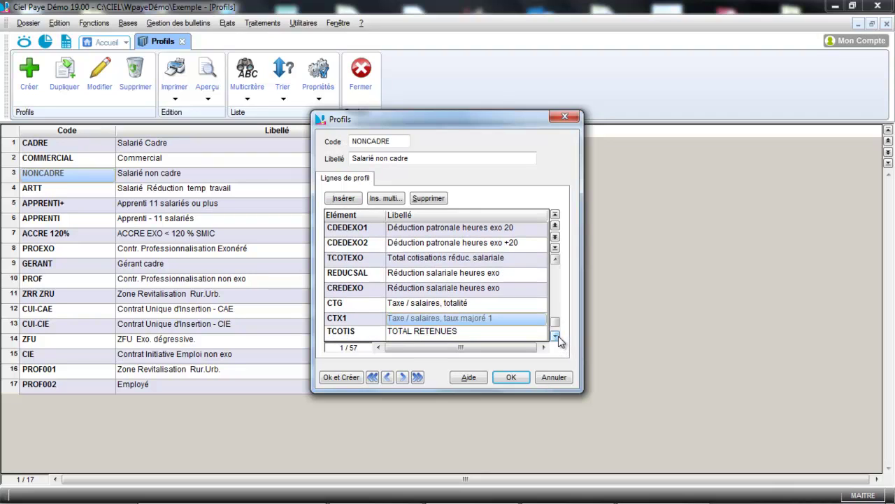
click(359, 331)
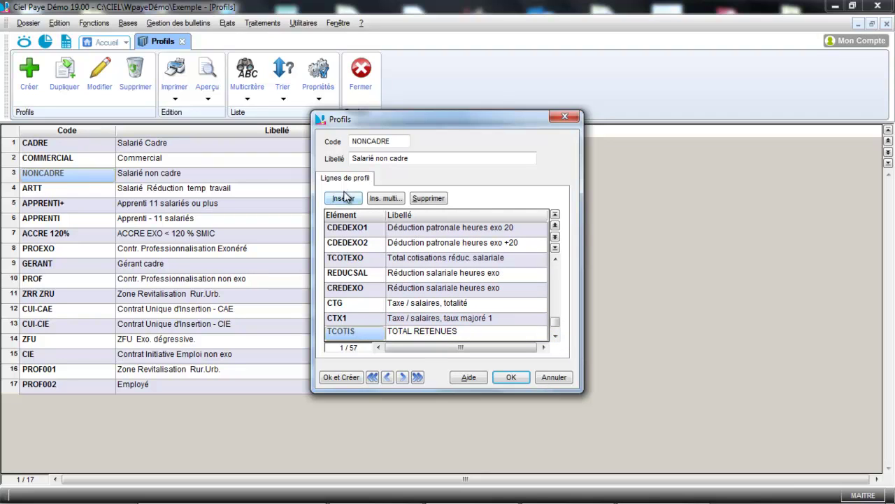
click(344, 198)
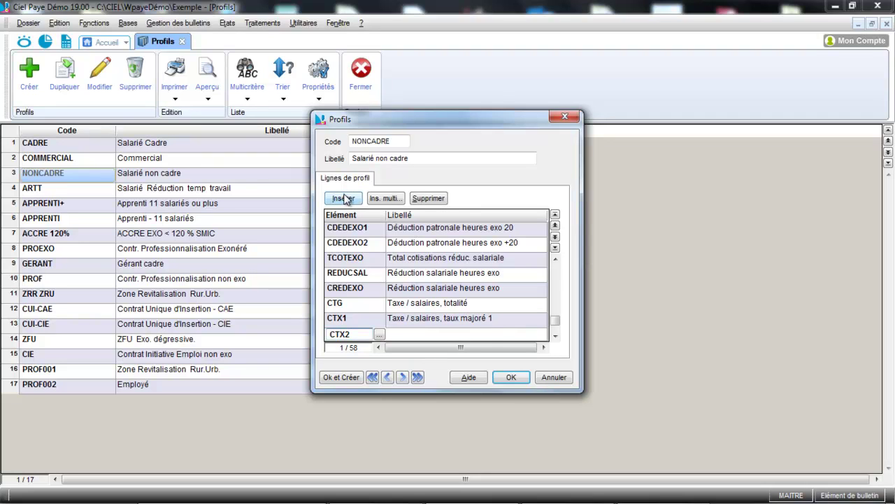
key(Return)
click(510, 377)
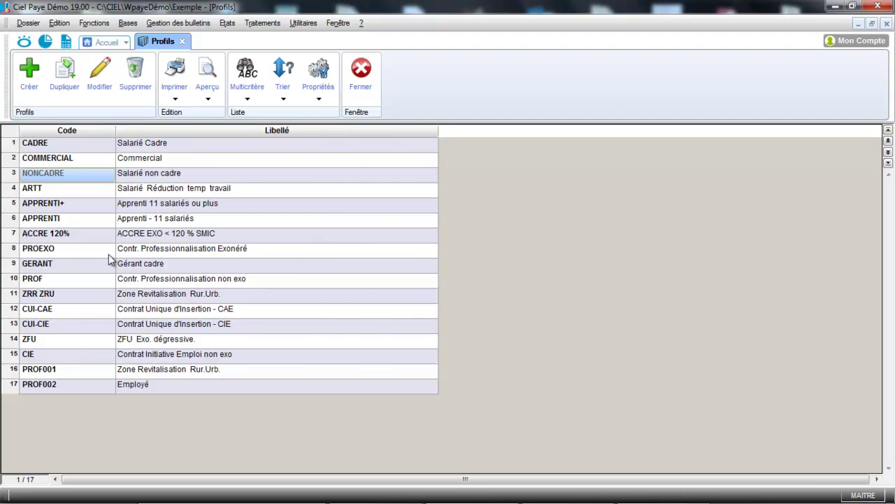
Open the CADRE profile for editing and insert contribution CTG just above the TCOTIS total line.
click(123, 146)
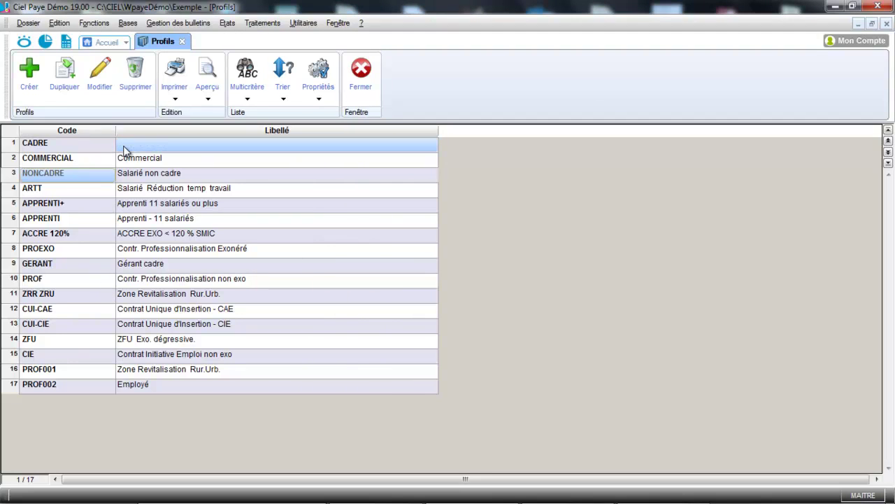
click(99, 80)
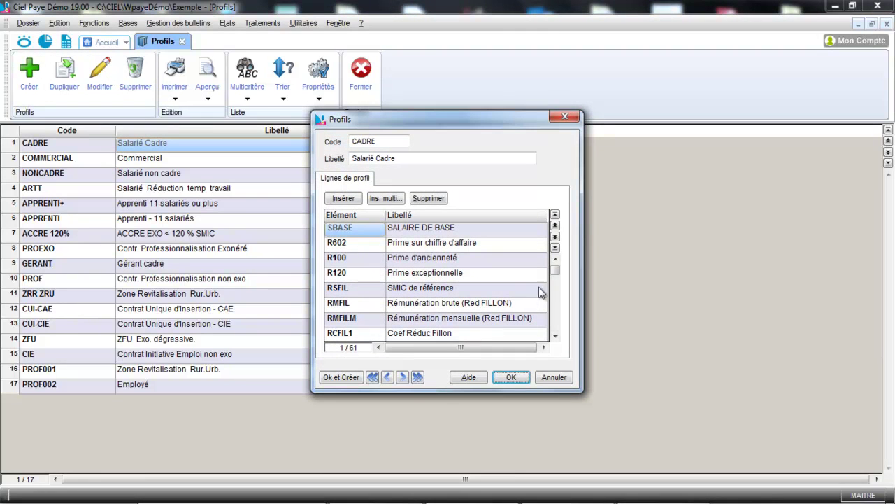
drag(555, 270, 556, 341)
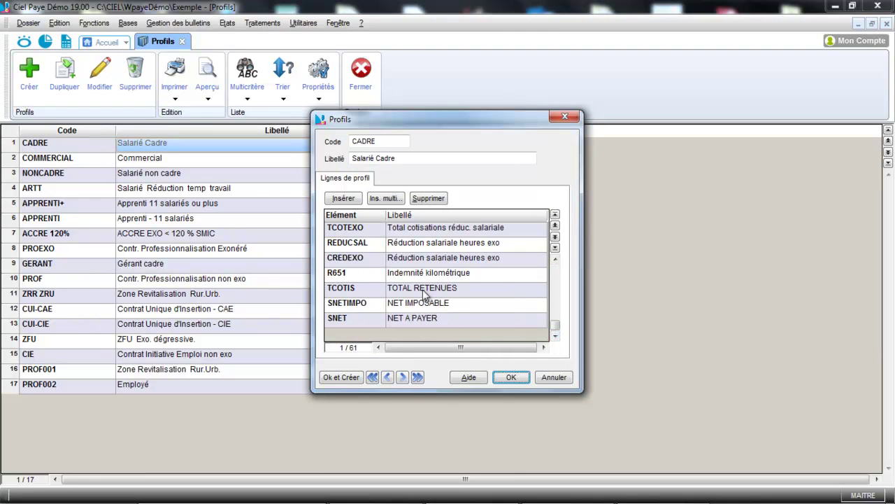
click(362, 289)
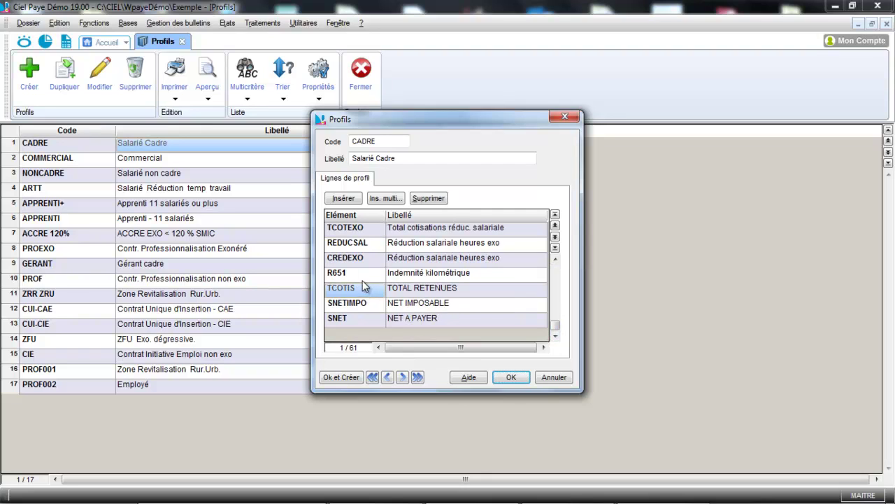
click(356, 199)
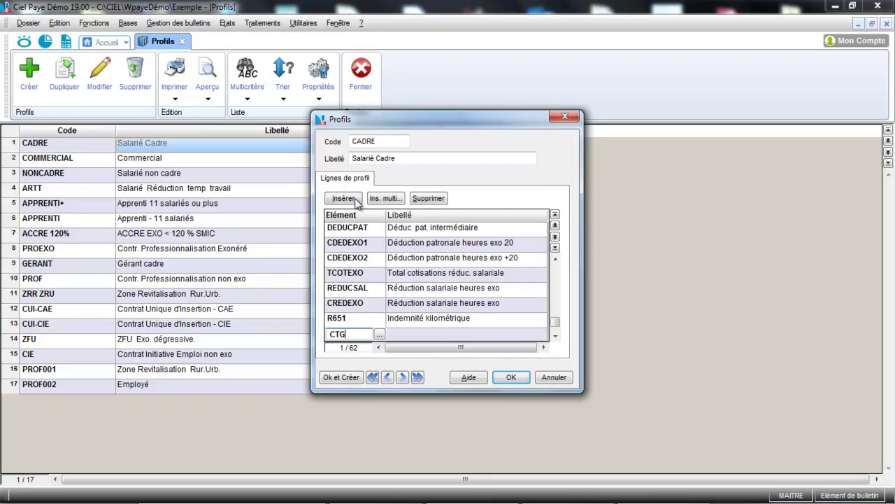
text(CTG)
key(Tab)
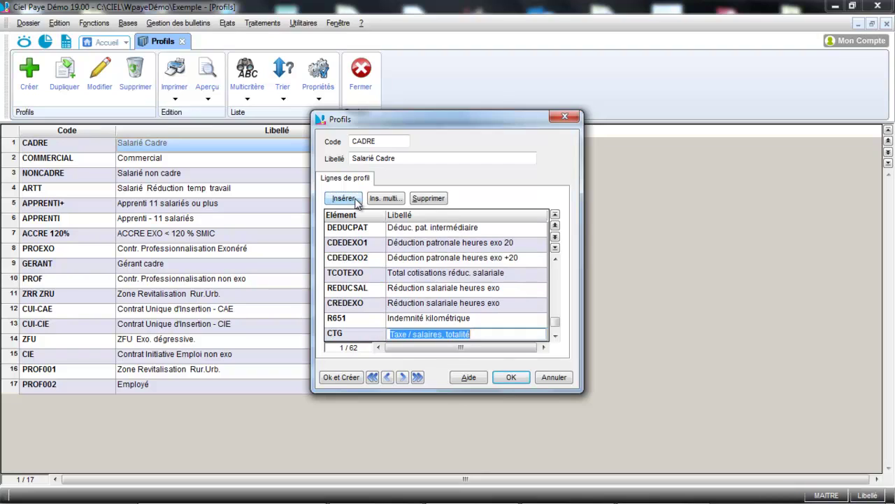
Insert contribution CTX1 in the CADRE profile, between the CTG and TCOTIS lines.
click(554, 336)
click(353, 333)
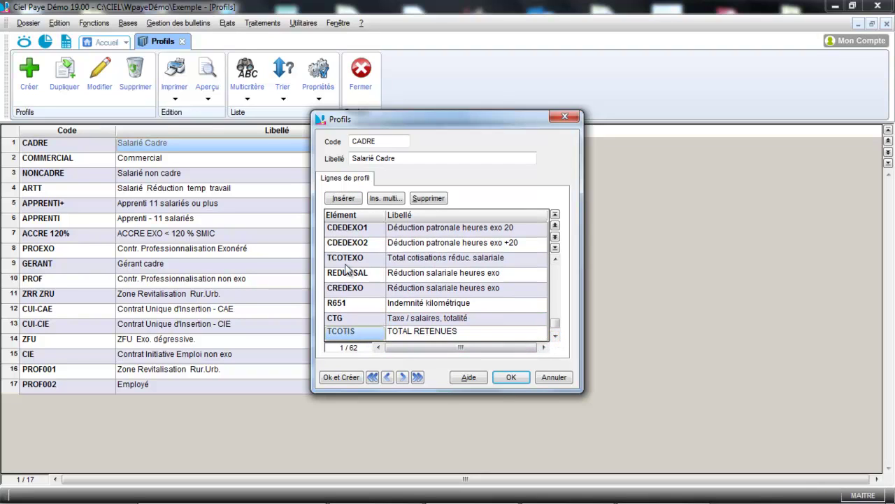
click(348, 199)
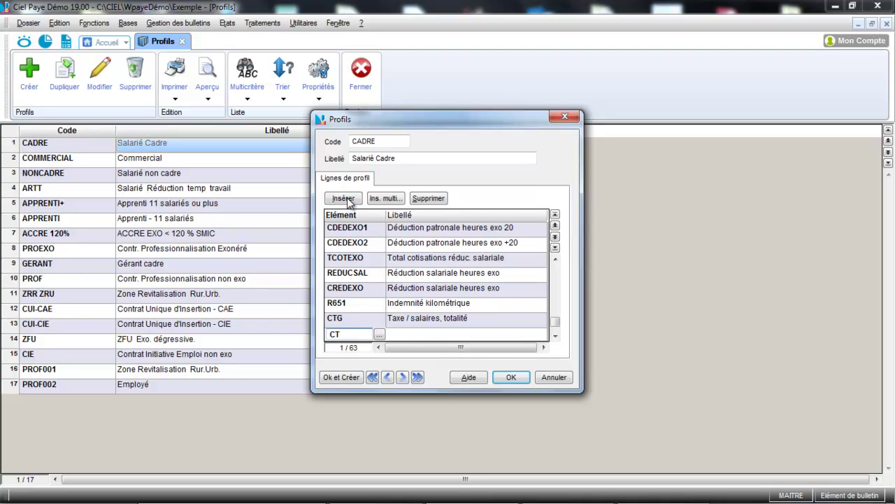
key(Tab)
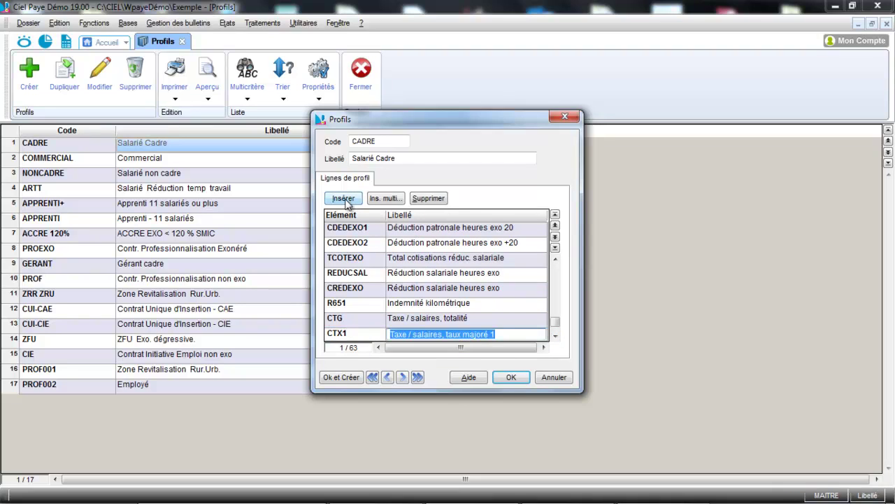
click(345, 198)
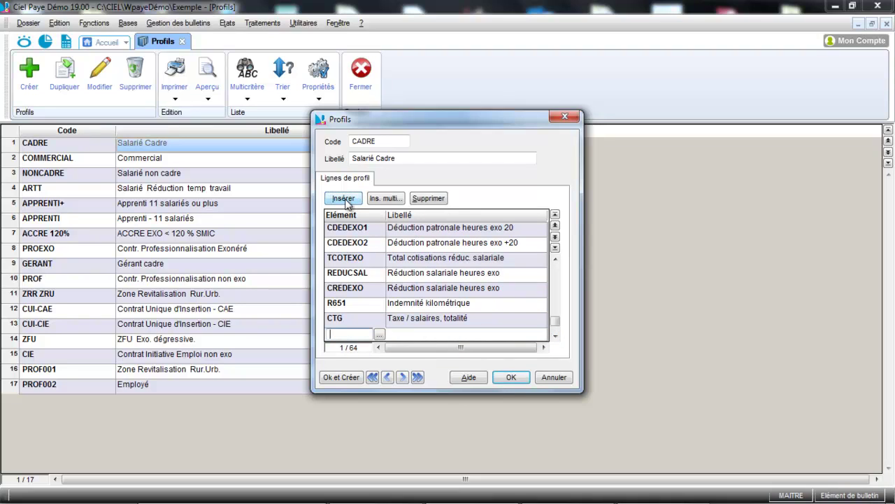
click(419, 200)
click(479, 274)
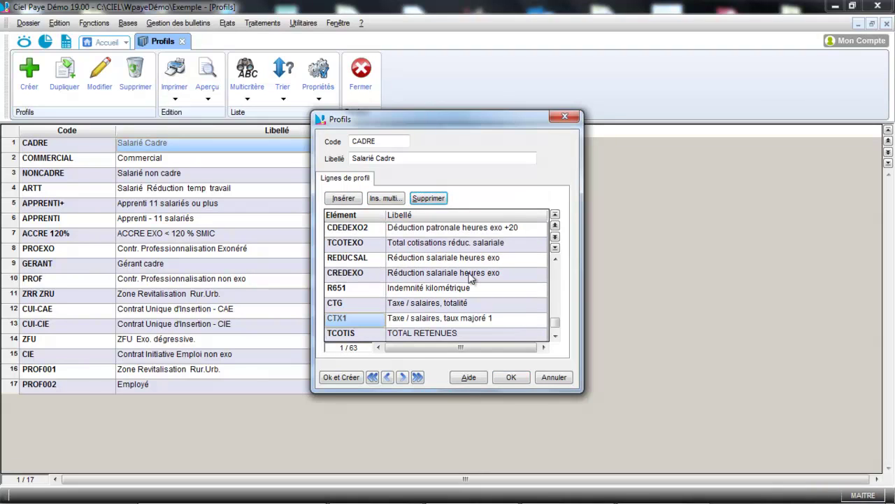
Insert contribution CTX2 between the CTX1 and TCOTIS lines, then save the CADRE profile and close the list of profiles.
click(555, 337)
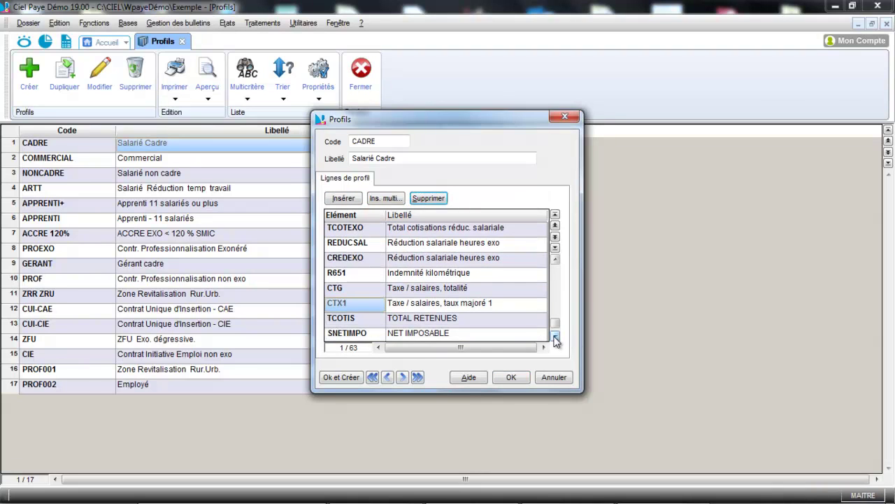
click(364, 321)
click(355, 201)
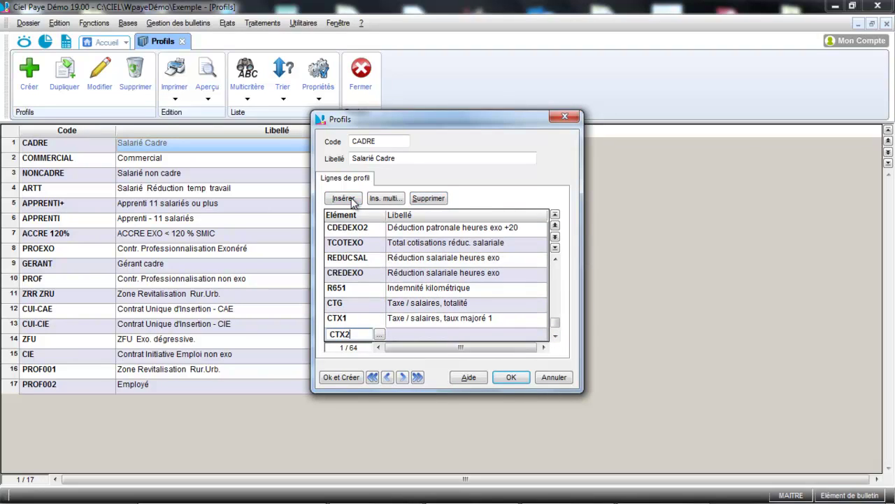
text(CTX2)
key(Tab)
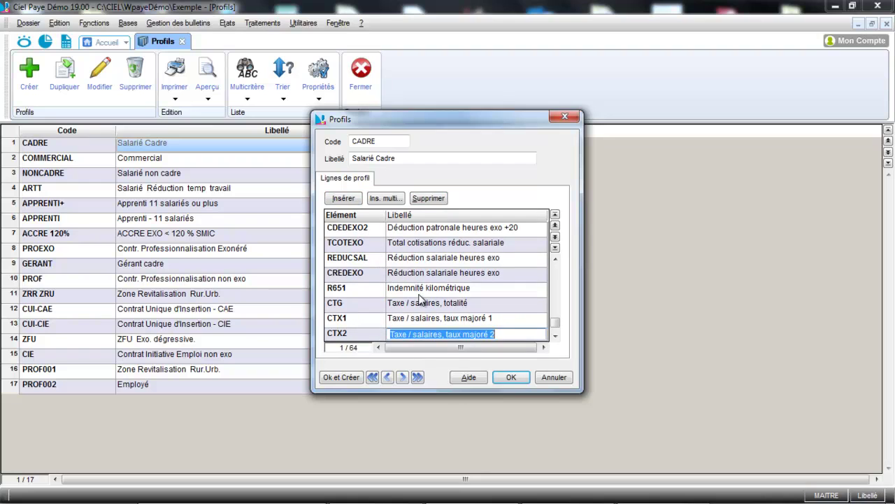
click(511, 377)
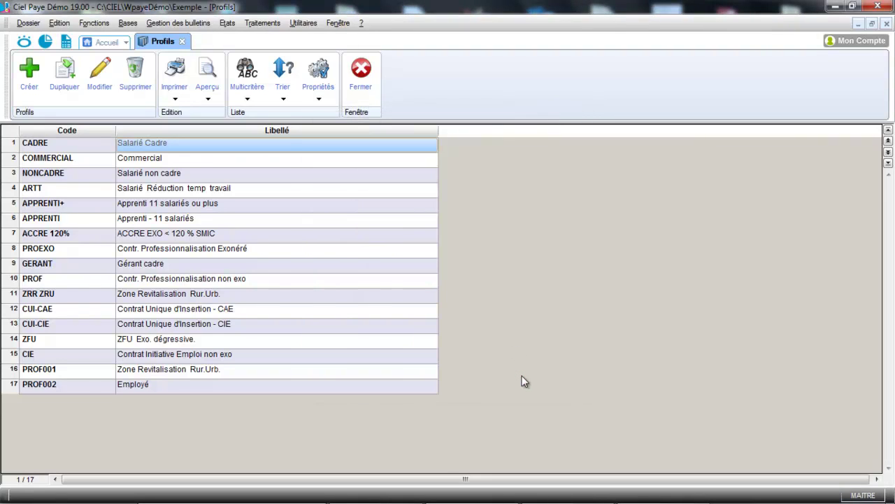
click(368, 84)
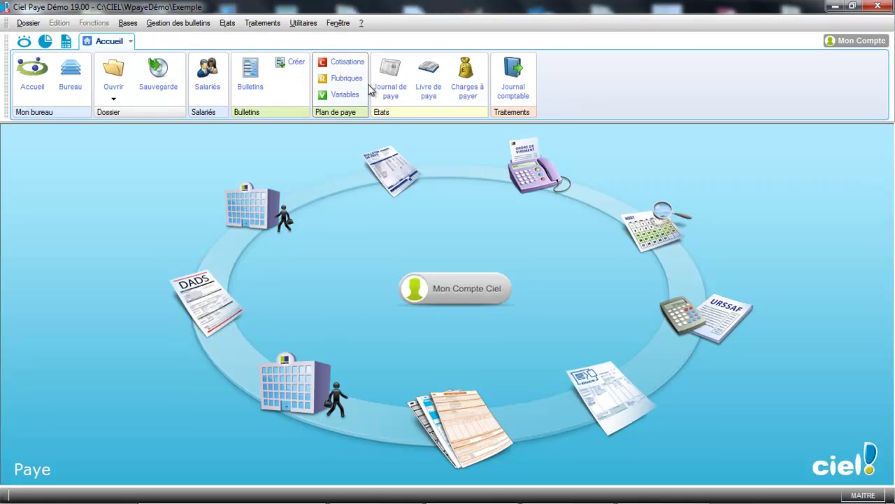
Display the list of payslips and open the first employee's June payslip, the one not yet validated.
click(185, 22)
click(185, 40)
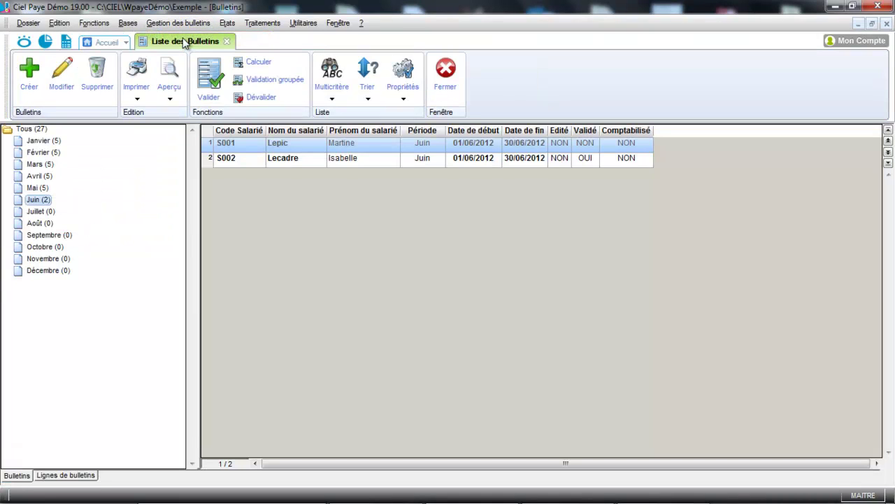
double_click(383, 149)
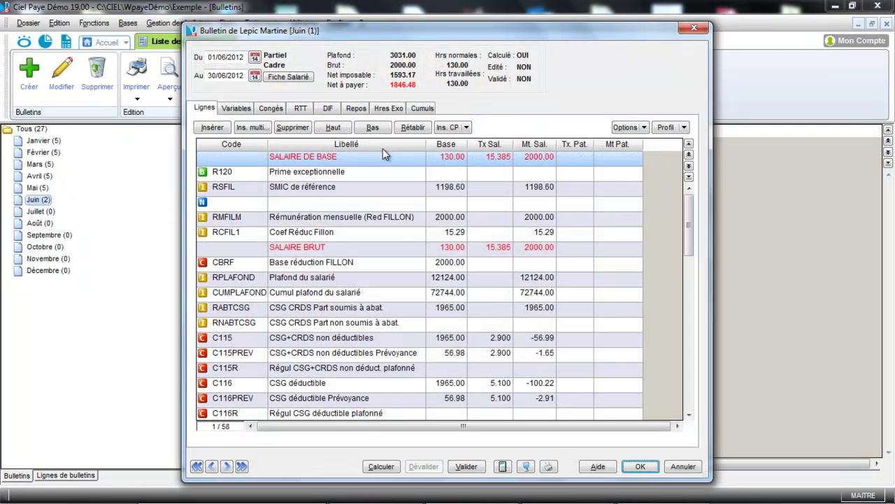
click(685, 128)
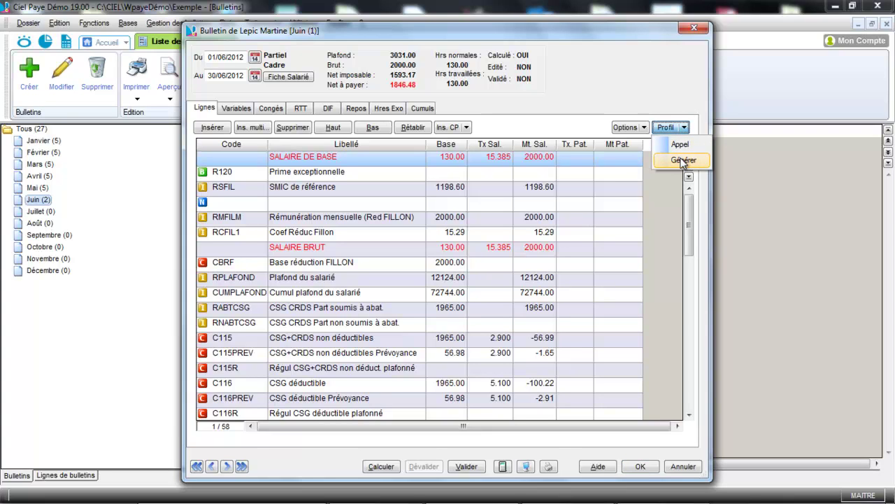
click(684, 161)
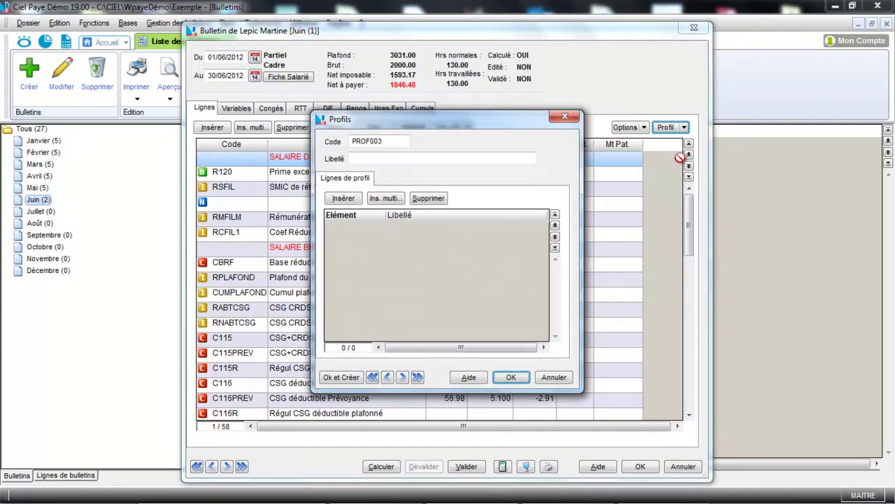
click(567, 384)
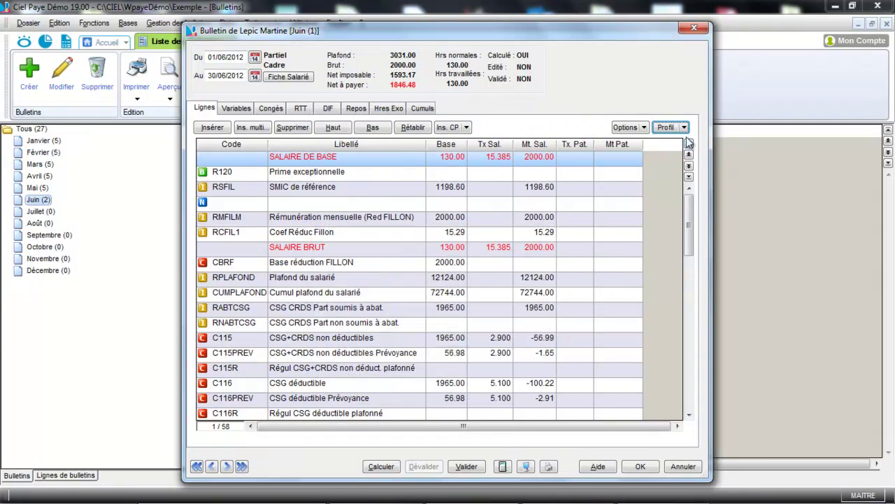
Call the CADRE profile into the June payslip, and save the payslip after checking its CTG, CTX1 and CTX2 lines.
click(683, 127)
click(680, 144)
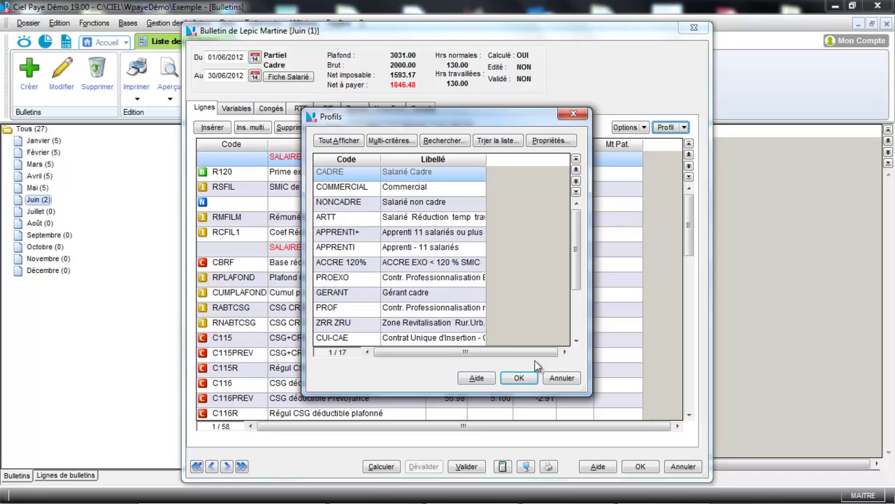
click(518, 378)
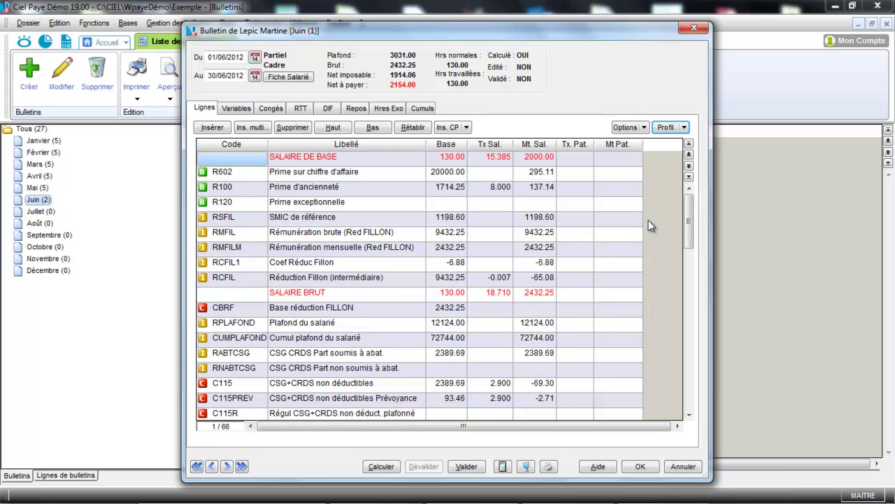
drag(694, 202, 694, 355)
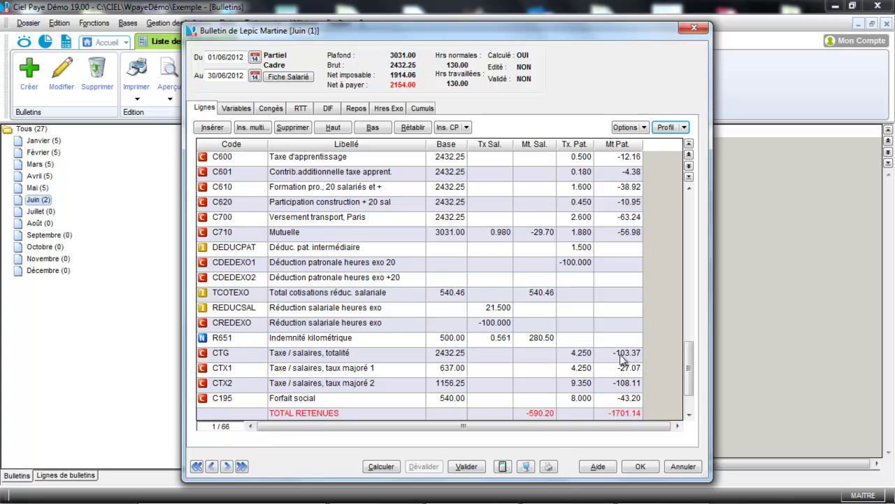
click(640, 466)
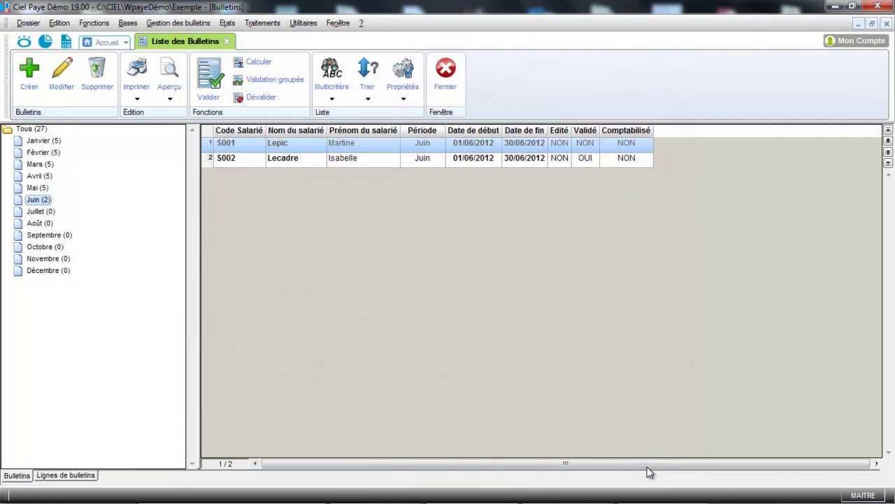
Preview the Charges à payer par caisse report on screen for the single fund TAXSAL (Taxe sur les salaires).
click(231, 26)
click(238, 70)
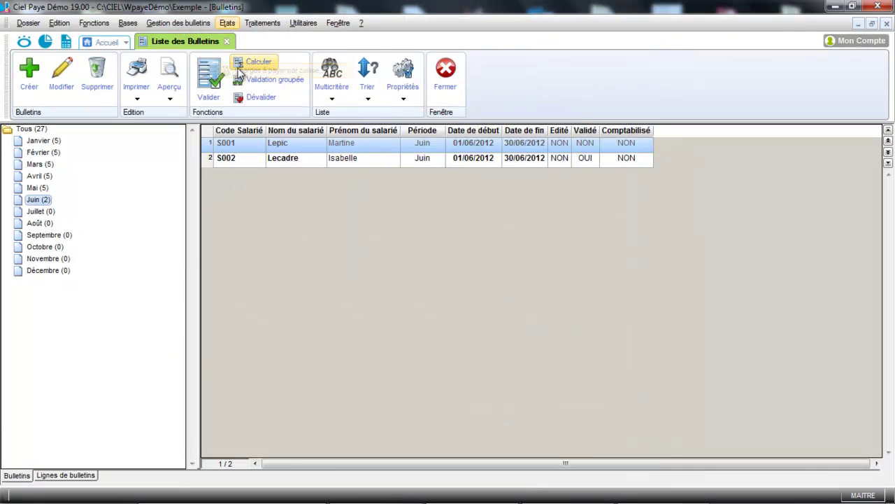
click(585, 187)
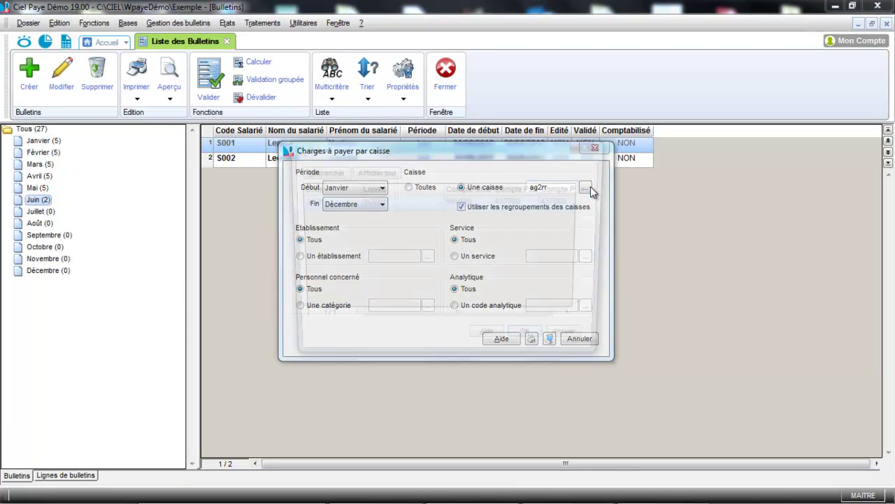
click(376, 172)
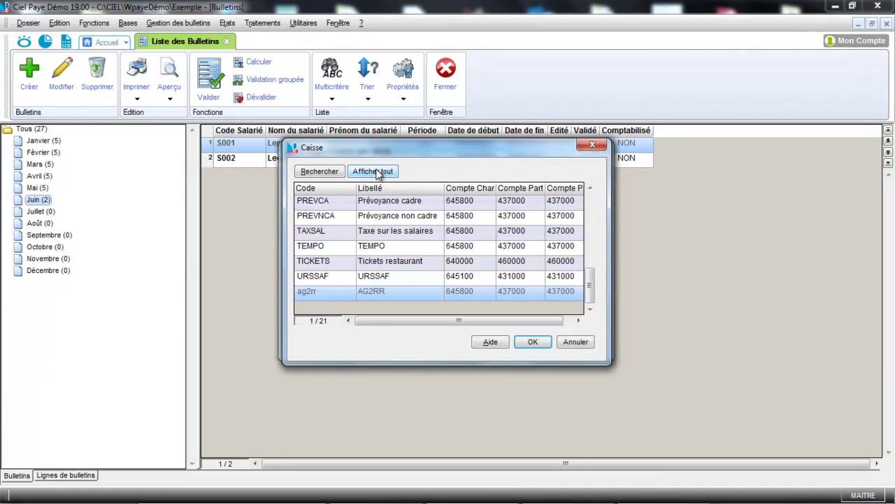
click(403, 235)
click(533, 342)
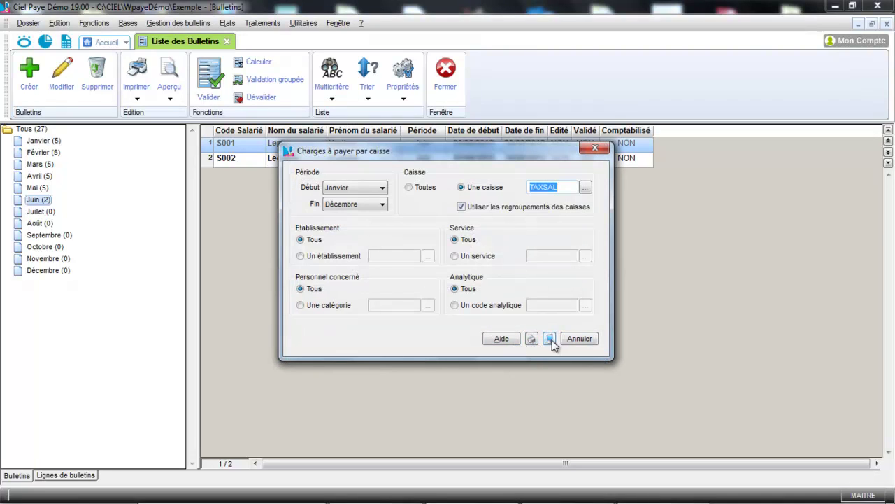
click(549, 339)
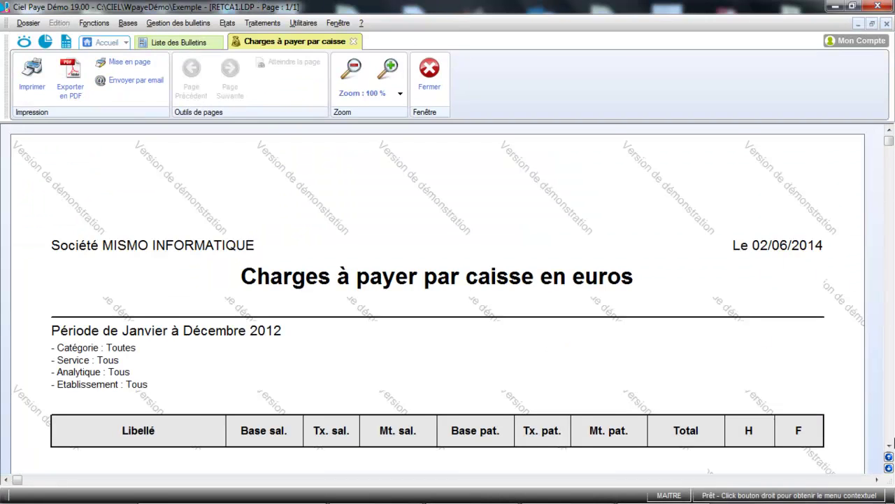
Examine the TAXSAL contribution lines and the general totals in the report, and close the preview.
click(889, 445)
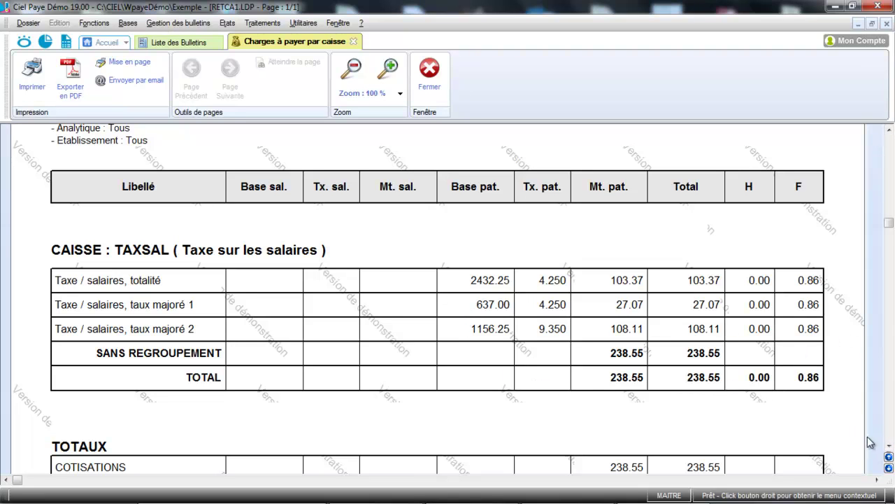
click(889, 444)
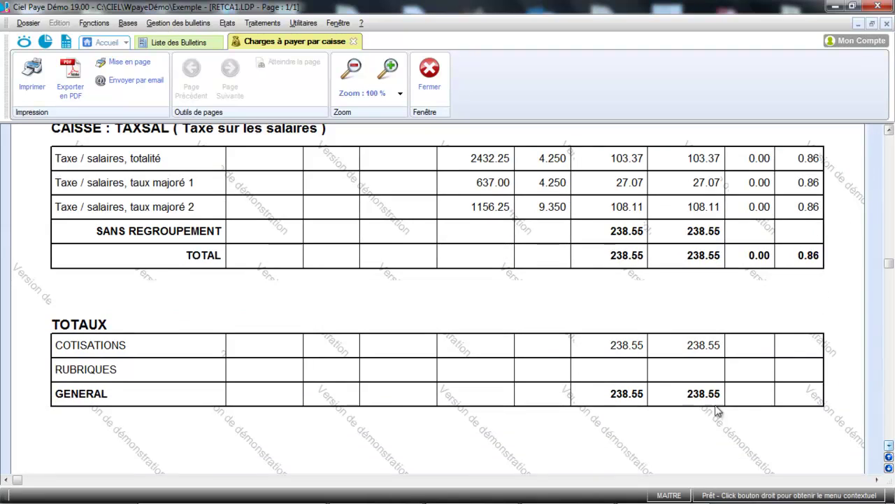
click(432, 89)
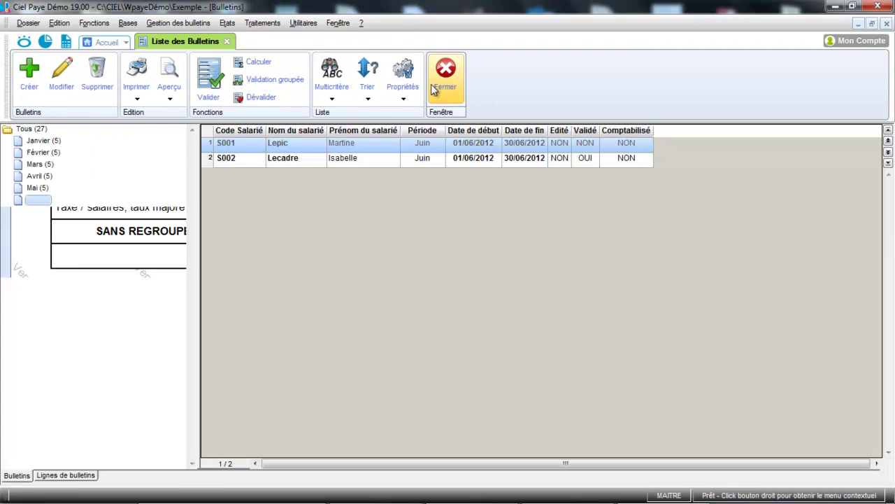
click(264, 23)
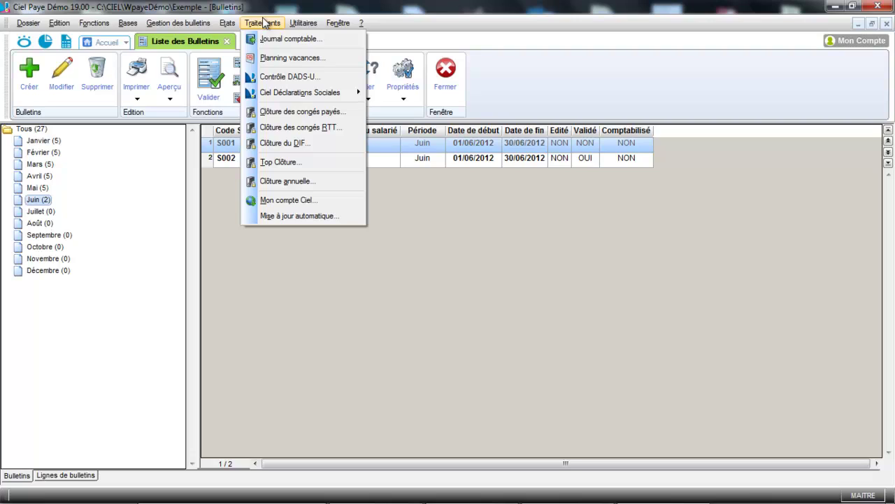
click(255, 259)
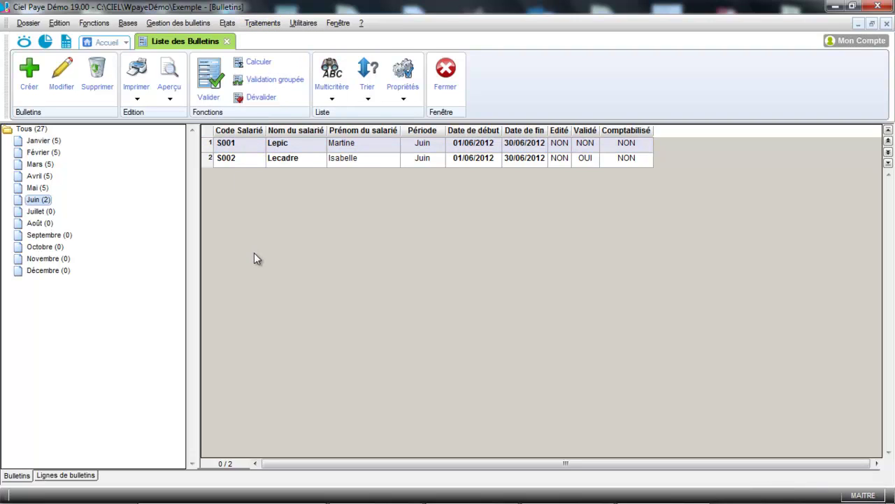